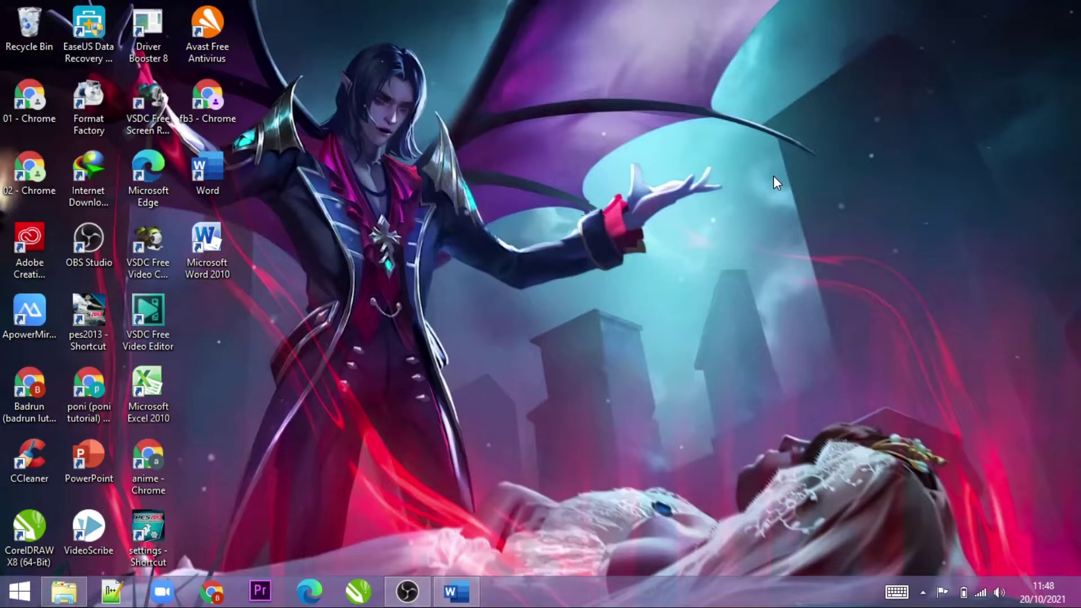
Bring the Word article window back to the front from the taskbar
{"action": "left_click", "coordinate": [457, 592]}
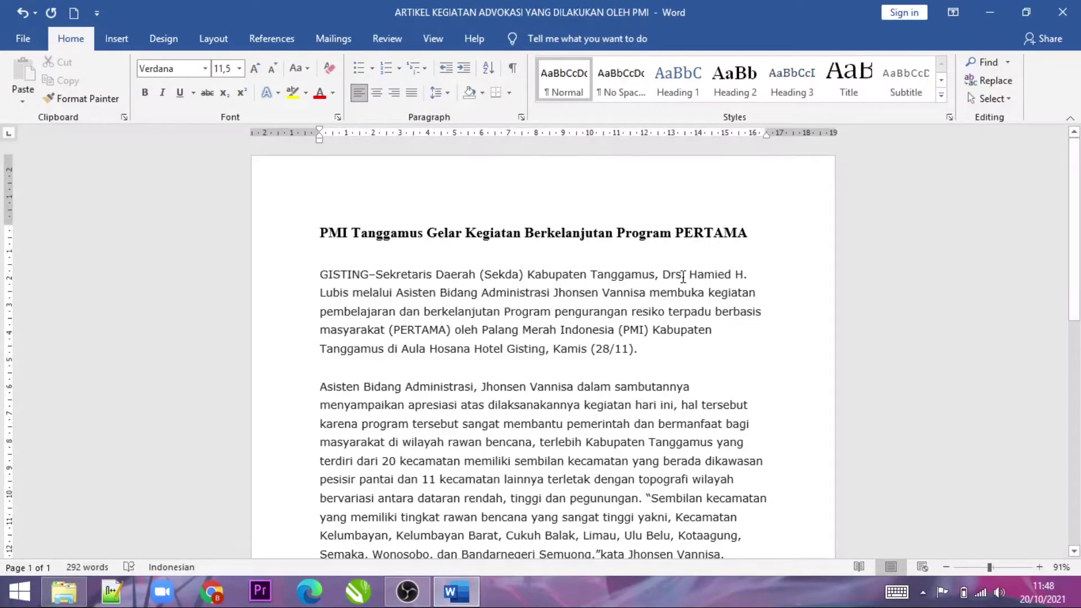
{"action": "scroll", "coordinate": [792, 271], "scroll_direction": "down", "scroll_amount": 4}
{"action": "scroll", "coordinate": [800, 287], "scroll_direction": "down", "scroll_amount": 3}
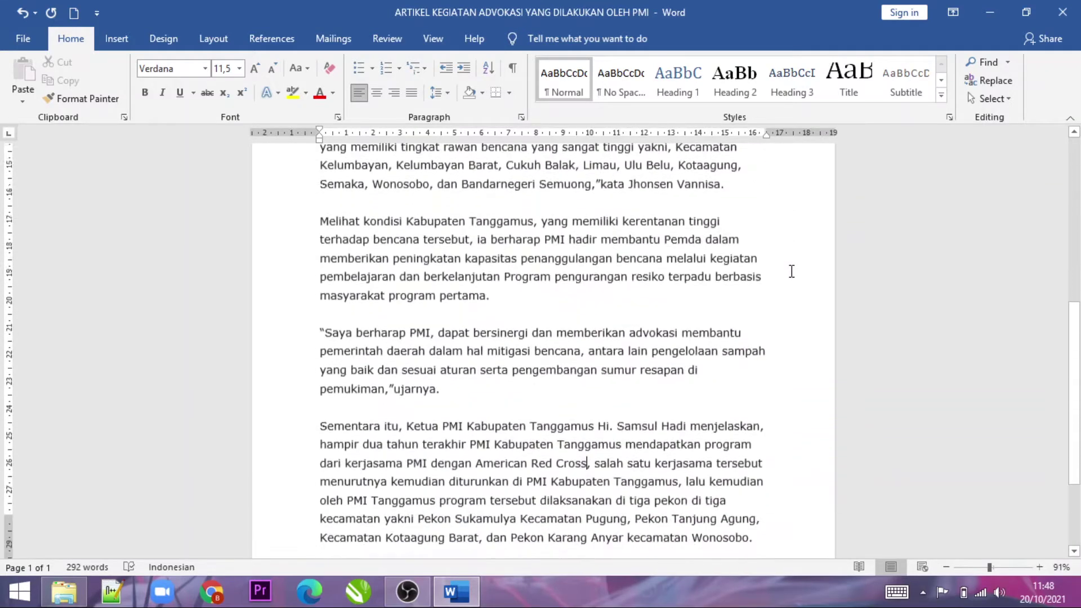
{"action": "scroll", "coordinate": [808, 305], "scroll_direction": "down", "scroll_amount": 3}
{"action": "scroll", "coordinate": [813, 317], "scroll_direction": "up", "scroll_amount": 3}
{"action": "scroll", "coordinate": [812, 317], "scroll_direction": "up", "scroll_amount": 4}
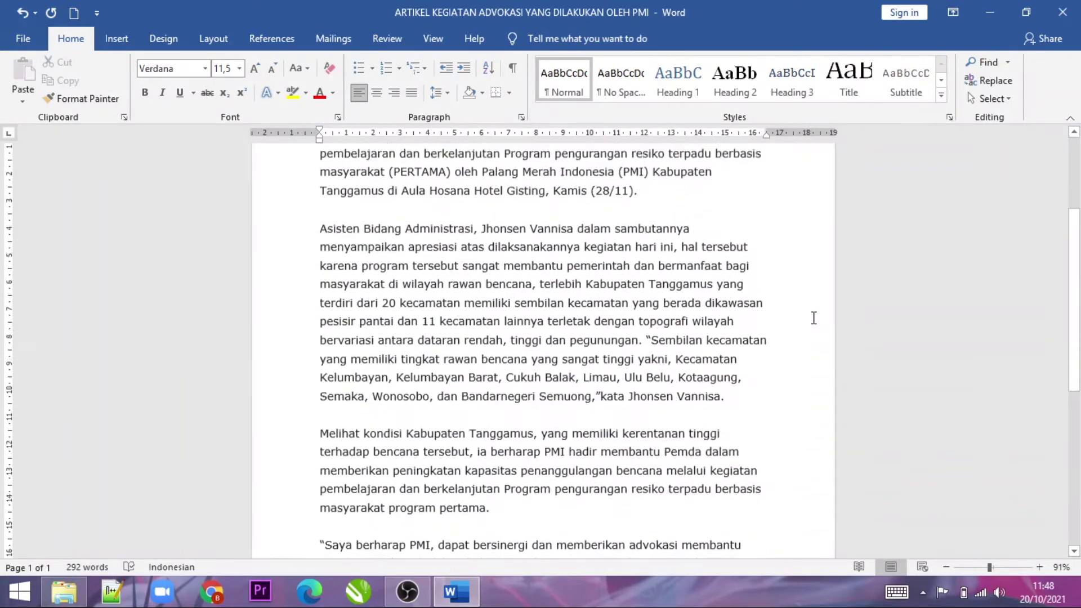
{"action": "scroll", "coordinate": [813, 317], "scroll_direction": "up", "scroll_amount": 3}
{"action": "scroll", "coordinate": [563, 285], "scroll_direction": "down", "scroll_amount": 3}
{"action": "scroll", "coordinate": [512, 280], "scroll_direction": "down", "scroll_amount": 1}
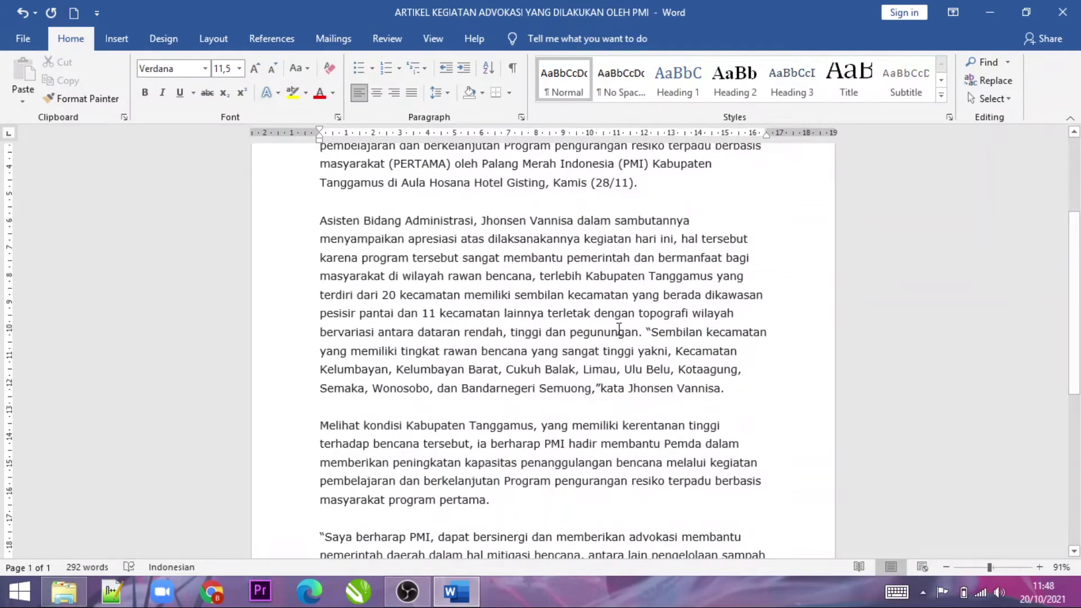
{"action": "scroll", "coordinate": [495, 285], "scroll_direction": "up", "scroll_amount": 1}
{"action": "scroll", "coordinate": [468, 293], "scroll_direction": "down", "scroll_amount": 2}
{"action": "scroll", "coordinate": [468, 294], "scroll_direction": "down", "scroll_amount": 3}
{"action": "scroll", "coordinate": [468, 294], "scroll_direction": "down", "scroll_amount": 3}
{"action": "scroll", "coordinate": [468, 293], "scroll_direction": "up", "scroll_amount": 4}
{"action": "scroll", "coordinate": [468, 293], "scroll_direction": "up", "scroll_amount": 4}
{"action": "scroll", "coordinate": [468, 293], "scroll_direction": "up", "scroll_amount": 3}
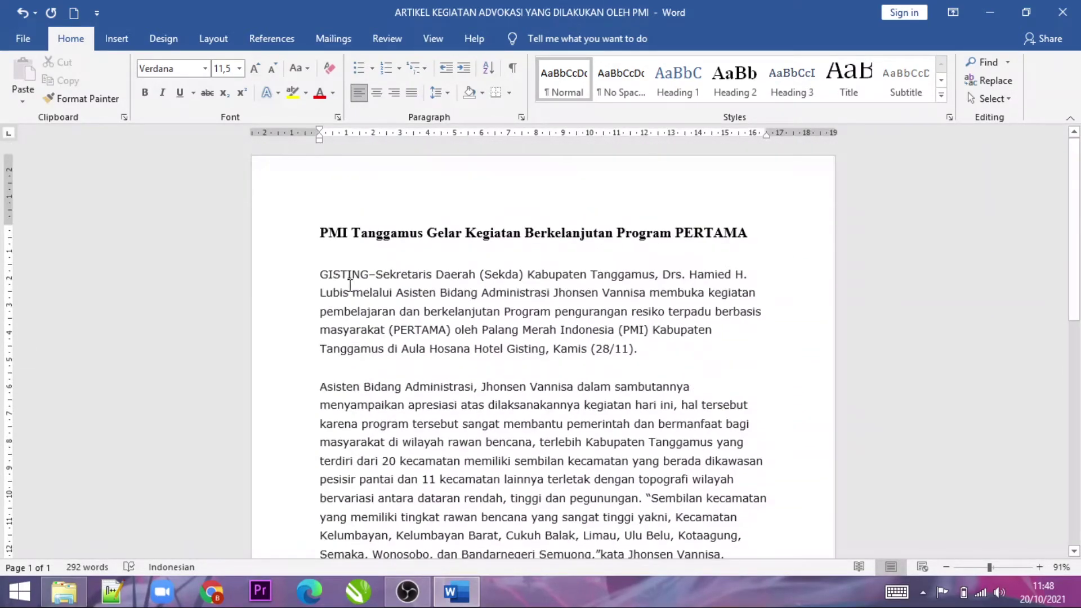
{"action": "left_click_drag", "start_coordinate": [321, 276], "coordinate": [539, 349]}
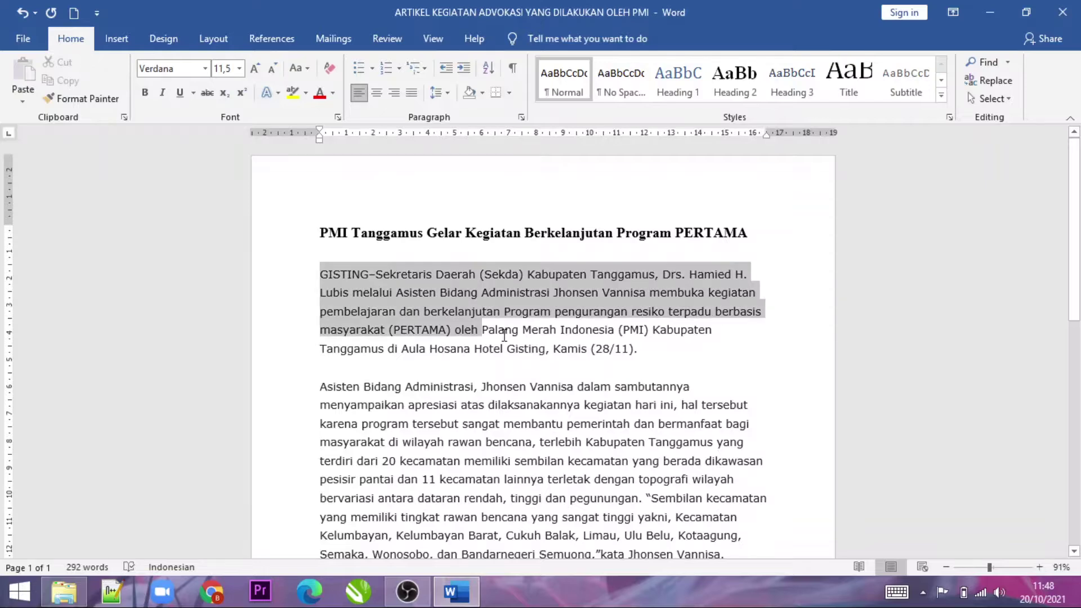
{"action": "left_click", "coordinate": [539, 348]}
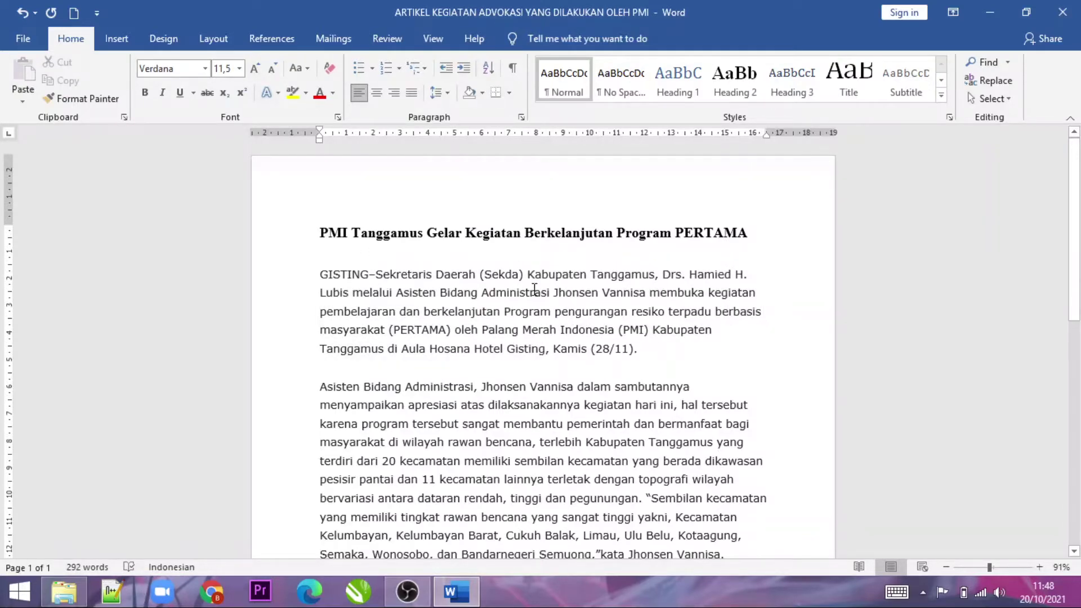
{"action": "scroll", "coordinate": [384, 275], "scroll_direction": "down", "scroll_amount": 1}
{"action": "scroll", "coordinate": [361, 279], "scroll_direction": "up", "scroll_amount": 1}
{"action": "left_click", "coordinate": [321, 275]}
{"action": "mouse_move", "coordinate": [327, 275]}
{"action": "left_mouse_down"}
{"action": "mouse_move", "coordinate": [774, 536]}
{"action": "mouse_move", "coordinate": [774, 555]}
{"action": "left_mouse_up"}
{"action": "scroll", "coordinate": [755, 428], "scroll_direction": "up", "scroll_amount": 1}
{"action": "left_click", "coordinate": [604, 397]}
{"action": "scroll", "coordinate": [591, 389], "scroll_direction": "up", "scroll_amount": 2}
{"action": "scroll", "coordinate": [585, 379], "scroll_direction": "up", "scroll_amount": 1}
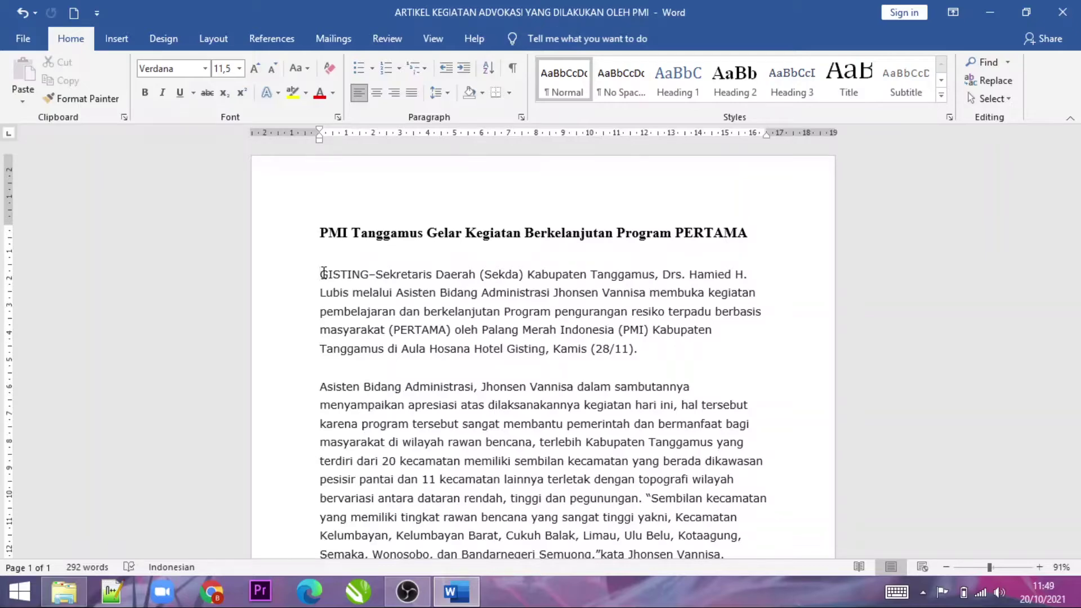
{"action": "key", "text": "ctrl+shift+End"}
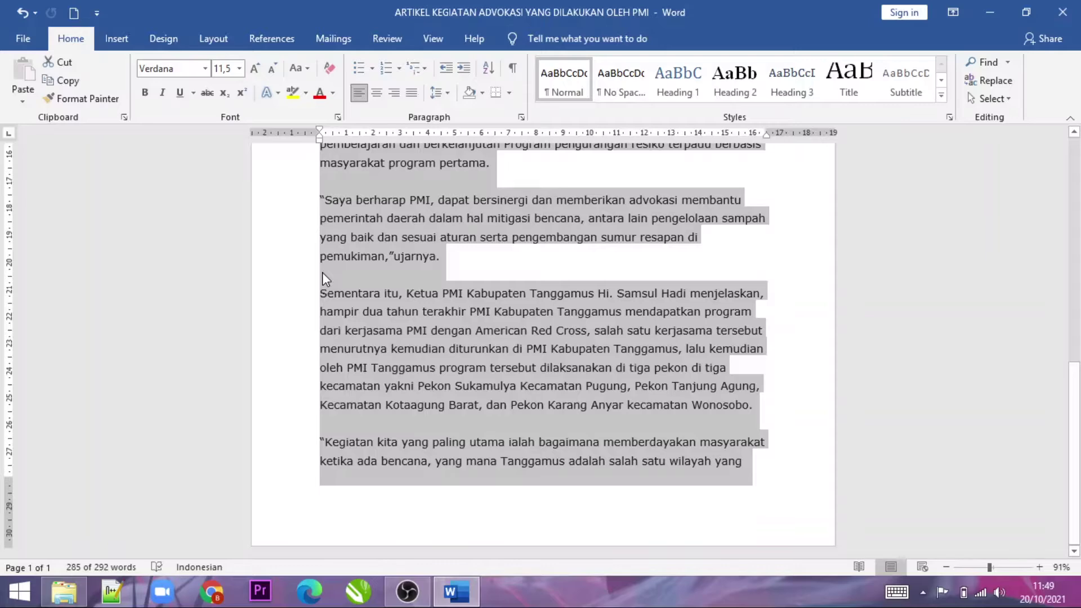
Justify the article body from GISTING to the end, leaving the headline unchanged
{"action": "scroll", "coordinate": [533, 304], "scroll_direction": "up", "scroll_amount": 2}
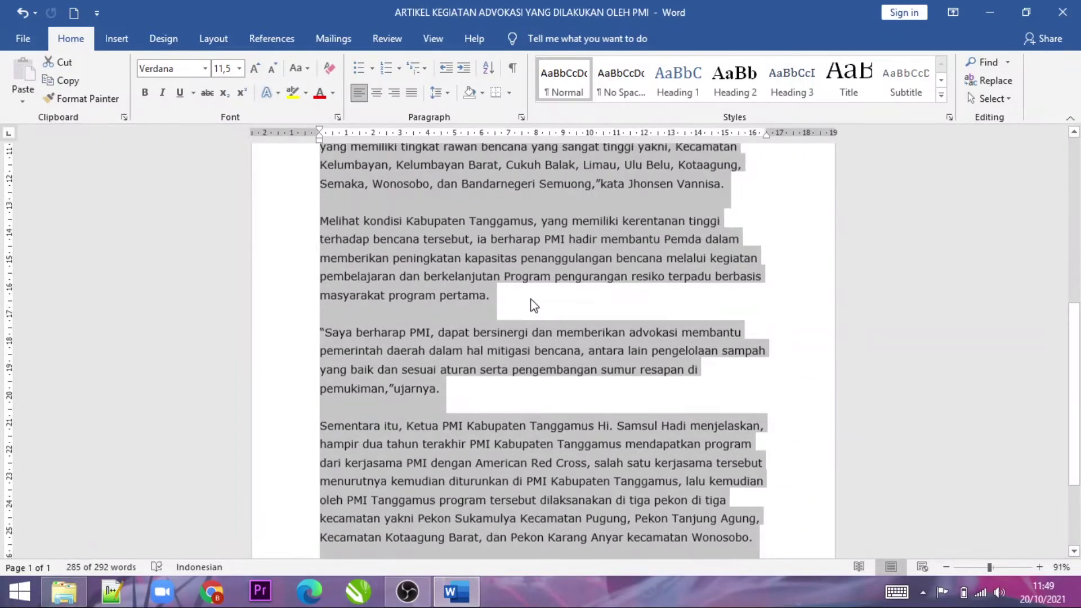
{"action": "scroll", "coordinate": [534, 304], "scroll_direction": "up", "scroll_amount": 3}
{"action": "scroll", "coordinate": [533, 305], "scroll_direction": "up", "scroll_amount": 2}
{"action": "scroll", "coordinate": [533, 305], "scroll_direction": "up", "scroll_amount": 1}
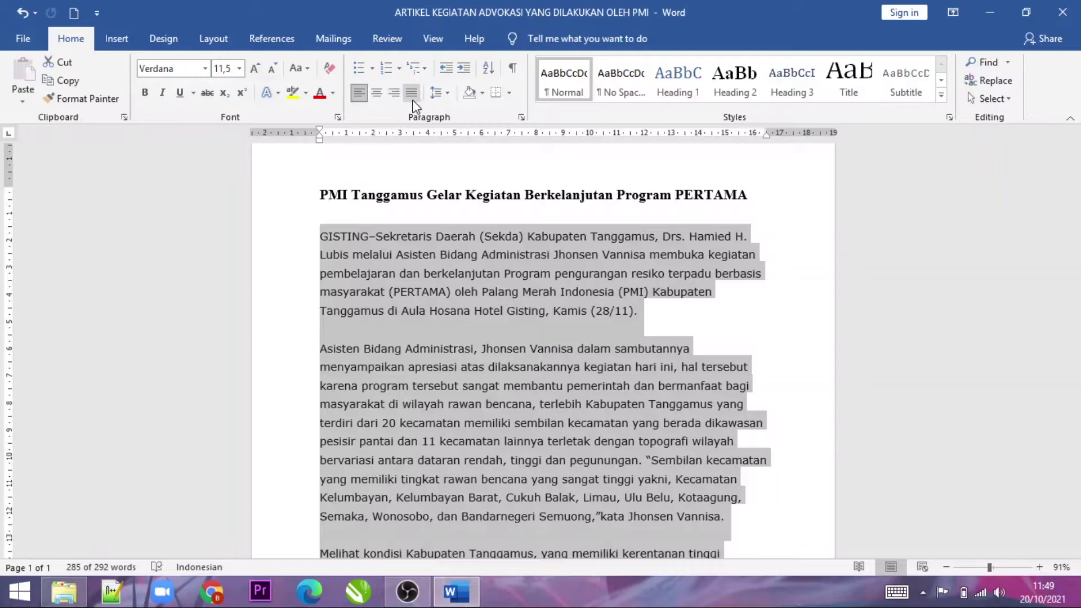
{"action": "left_click", "coordinate": [411, 95]}
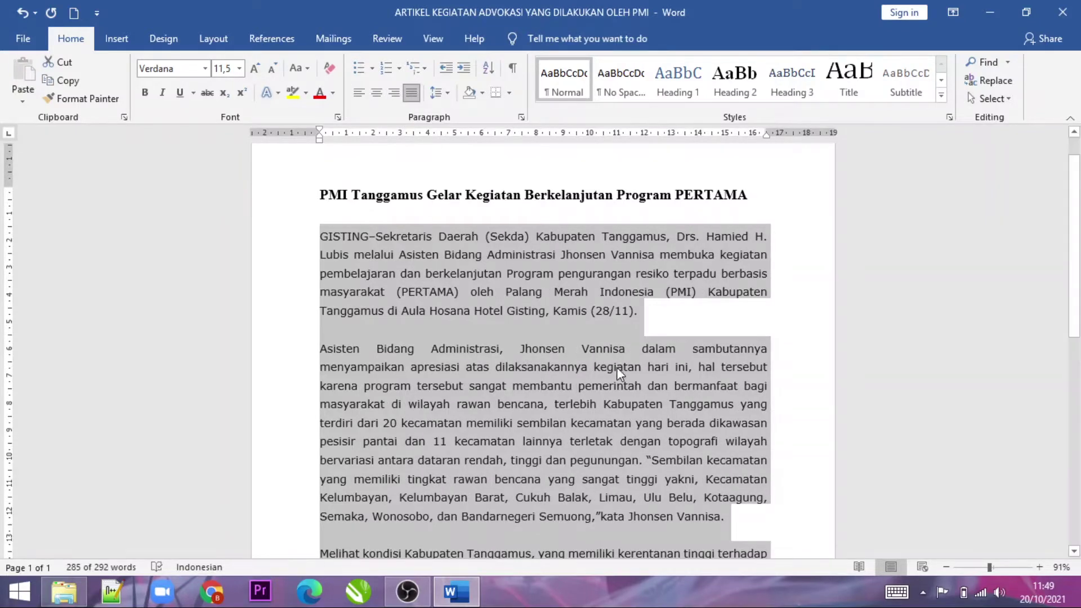
{"action": "scroll", "coordinate": [338, 270], "scroll_direction": "up", "scroll_amount": 1}
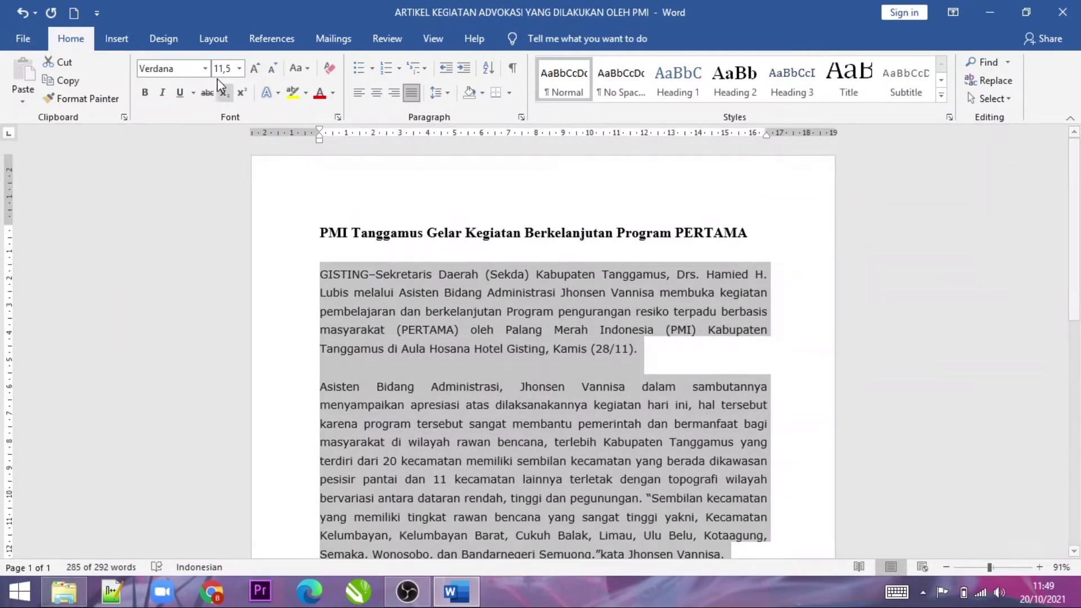
{"action": "left_click", "coordinate": [206, 44]}
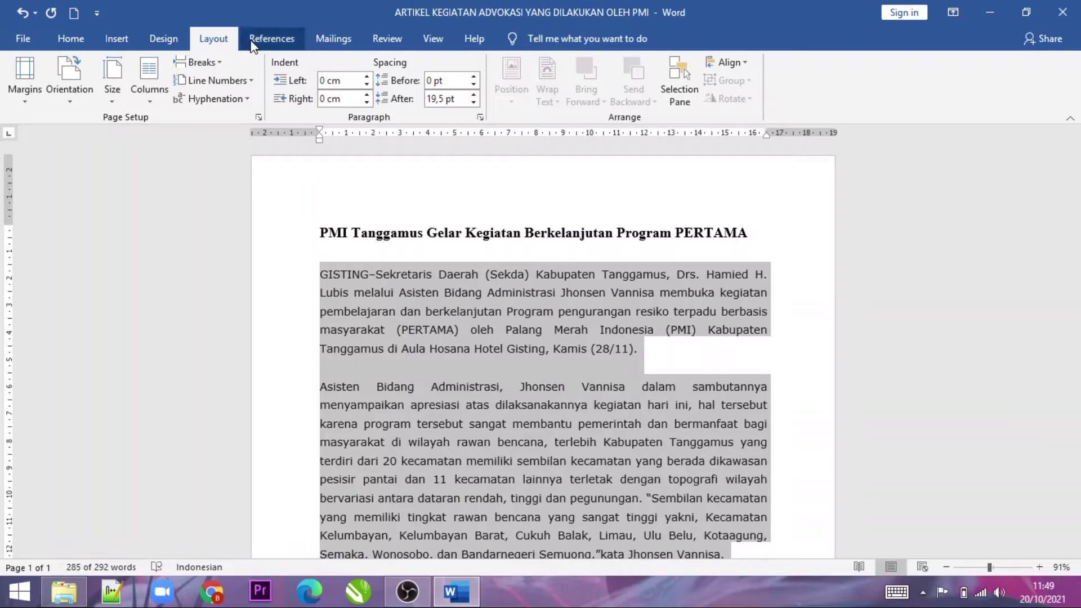
Split the selected article body into two columns and deselect to view them
{"action": "left_click", "coordinate": [156, 99]}
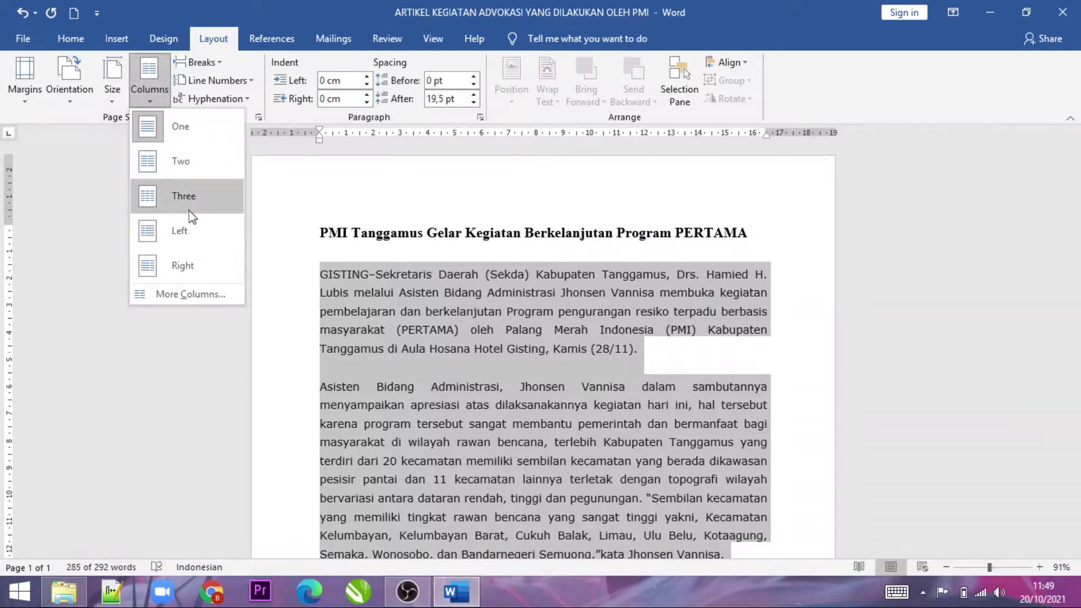
{"action": "left_click", "coordinate": [186, 161]}
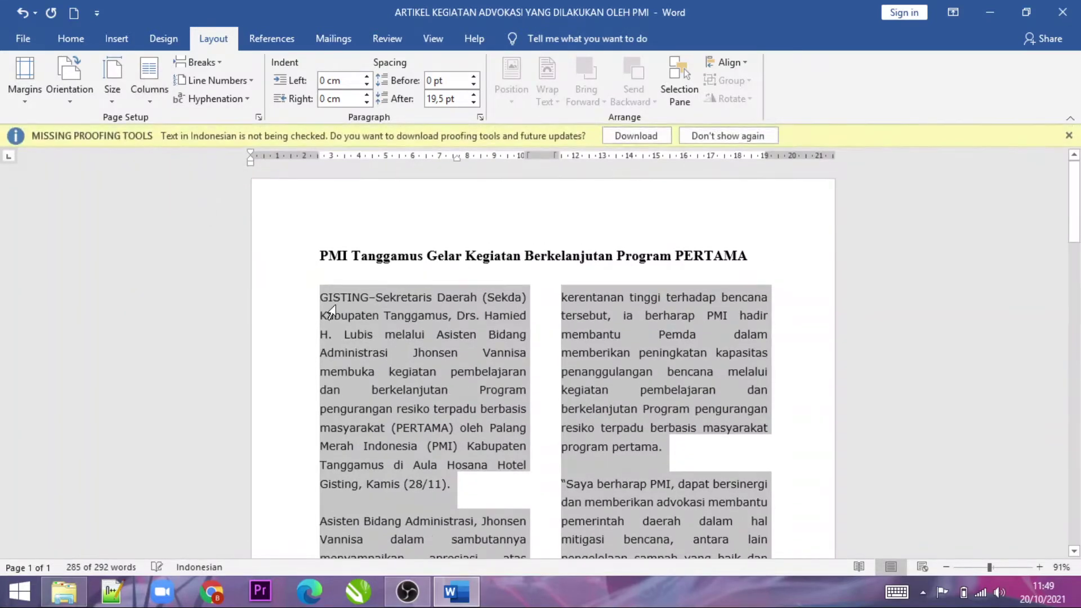
{"action": "scroll", "coordinate": [642, 359], "scroll_direction": "down", "scroll_amount": 5}
{"action": "scroll", "coordinate": [636, 342], "scroll_direction": "down", "scroll_amount": 4}
{"action": "scroll", "coordinate": [634, 338], "scroll_direction": "down", "scroll_amount": 5}
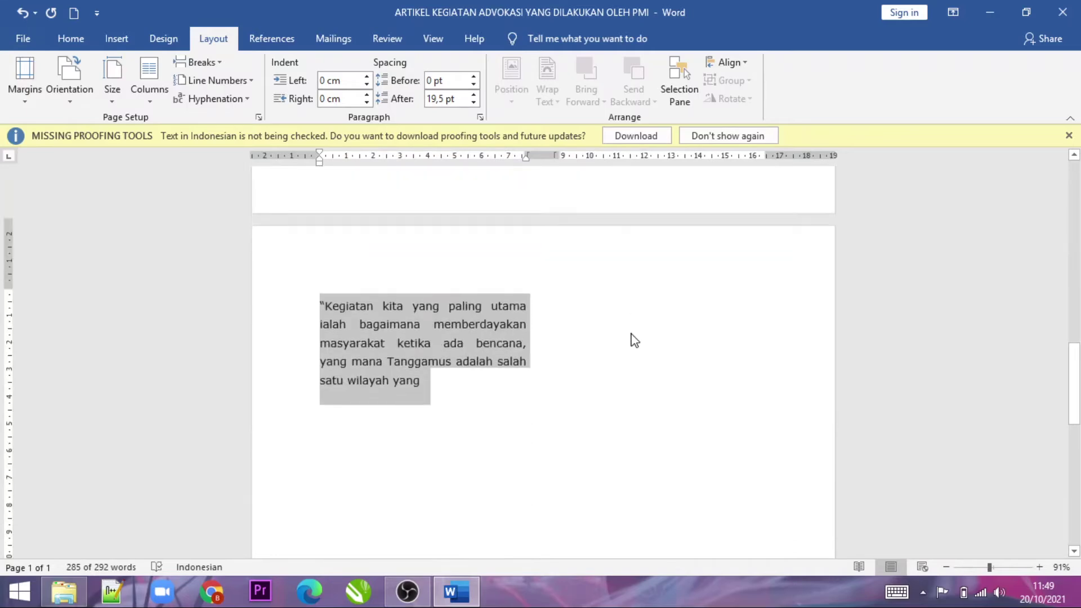
{"action": "scroll", "coordinate": [634, 338], "scroll_direction": "up", "scroll_amount": 6}
{"action": "scroll", "coordinate": [630, 338], "scroll_direction": "up", "scroll_amount": 7}
{"action": "scroll", "coordinate": [628, 326], "scroll_direction": "up", "scroll_amount": 4}
{"action": "left_click", "coordinate": [619, 319]}
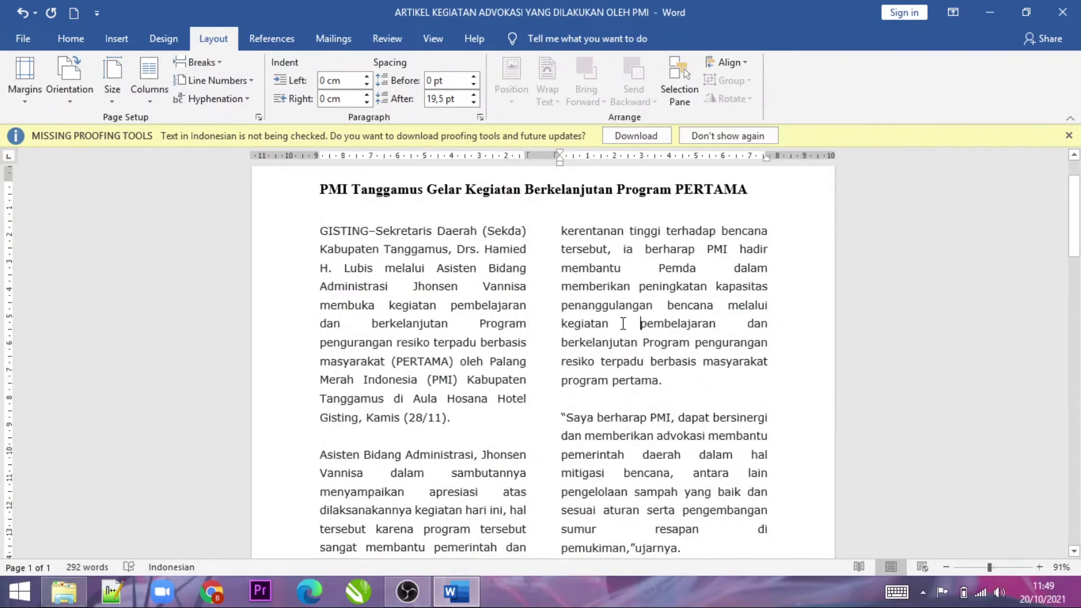
Review the two-column layout as it spills onto the second page
{"action": "scroll", "coordinate": [619, 321], "scroll_direction": "down", "scroll_amount": 5}
{"action": "scroll", "coordinate": [621, 314], "scroll_direction": "down", "scroll_amount": 2}
{"action": "scroll", "coordinate": [620, 314], "scroll_direction": "up", "scroll_amount": 7}
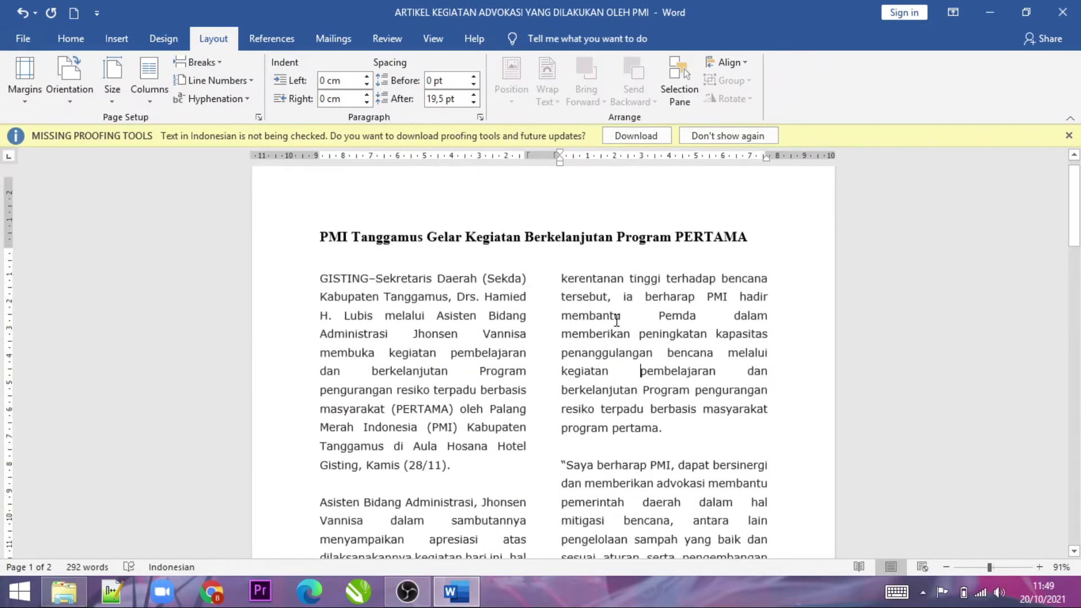
{"action": "mouse_move", "coordinate": [437, 189]}
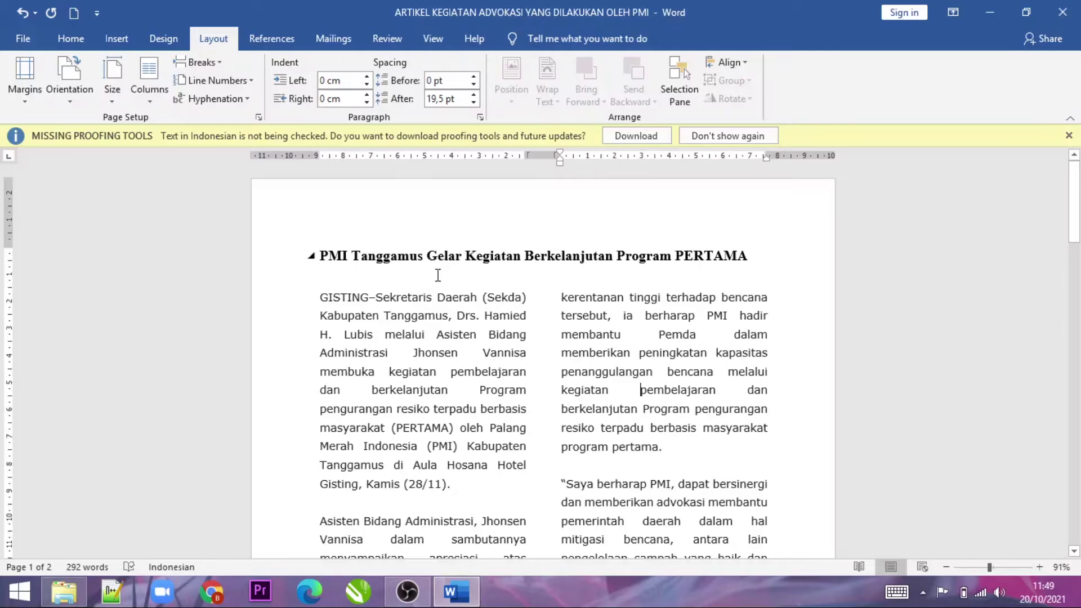
{"action": "scroll", "coordinate": [551, 307], "scroll_direction": "down", "scroll_amount": 3}
{"action": "scroll", "coordinate": [546, 309], "scroll_direction": "down", "scroll_amount": 6}
{"action": "scroll", "coordinate": [545, 309], "scroll_direction": "down", "scroll_amount": 5}
{"action": "scroll", "coordinate": [544, 310], "scroll_direction": "up", "scroll_amount": 4}
{"action": "scroll", "coordinate": [544, 311], "scroll_direction": "up", "scroll_amount": 4}
{"action": "scroll", "coordinate": [545, 309], "scroll_direction": "up", "scroll_amount": 4}
{"action": "left_click", "coordinate": [146, 101]}
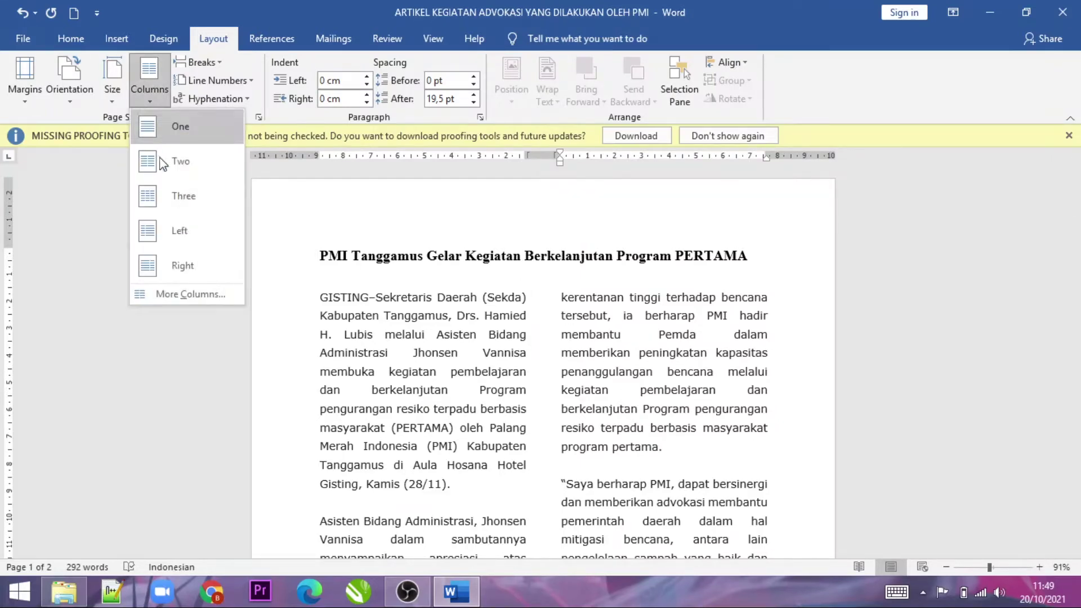
Add a vertical dividing line between the two columns through the full column settings
{"action": "left_click", "coordinate": [192, 295]}
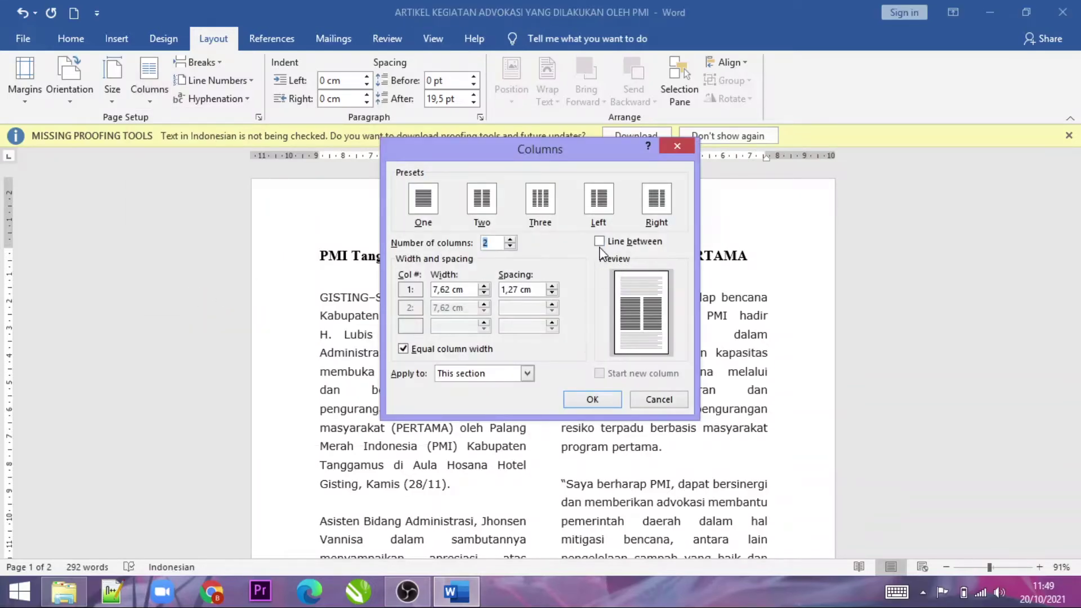
{"action": "left_click", "coordinate": [600, 244]}
{"action": "left_click", "coordinate": [597, 403]}
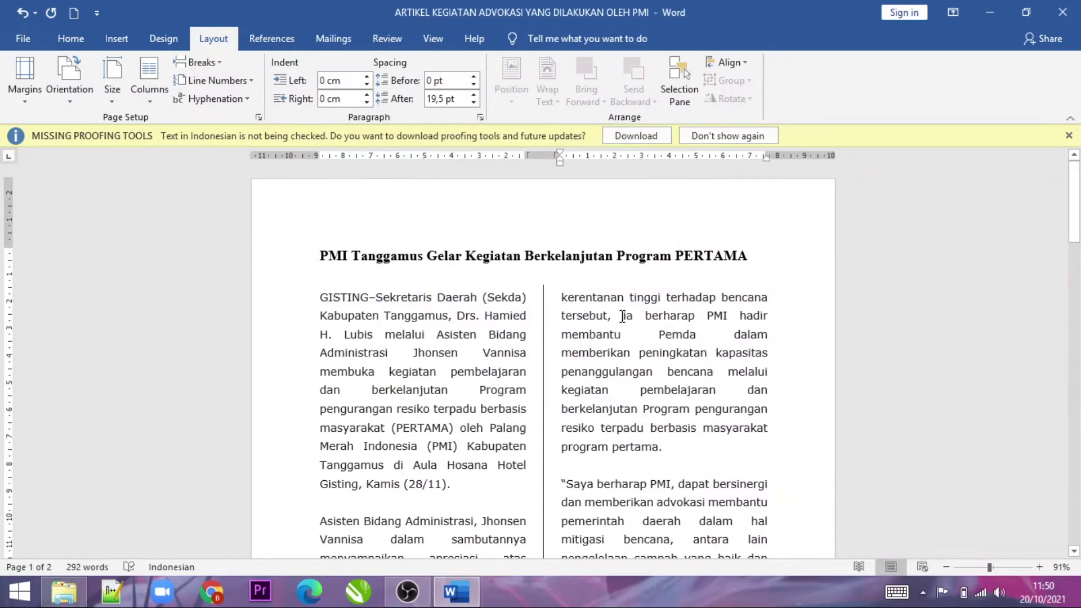
{"action": "scroll", "coordinate": [625, 311], "scroll_direction": "down", "scroll_amount": 3}
{"action": "scroll", "coordinate": [625, 312], "scroll_direction": "down", "scroll_amount": 5}
{"action": "scroll", "coordinate": [625, 316], "scroll_direction": "down", "scroll_amount": 2}
{"action": "scroll", "coordinate": [625, 316], "scroll_direction": "up", "scroll_amount": 3}
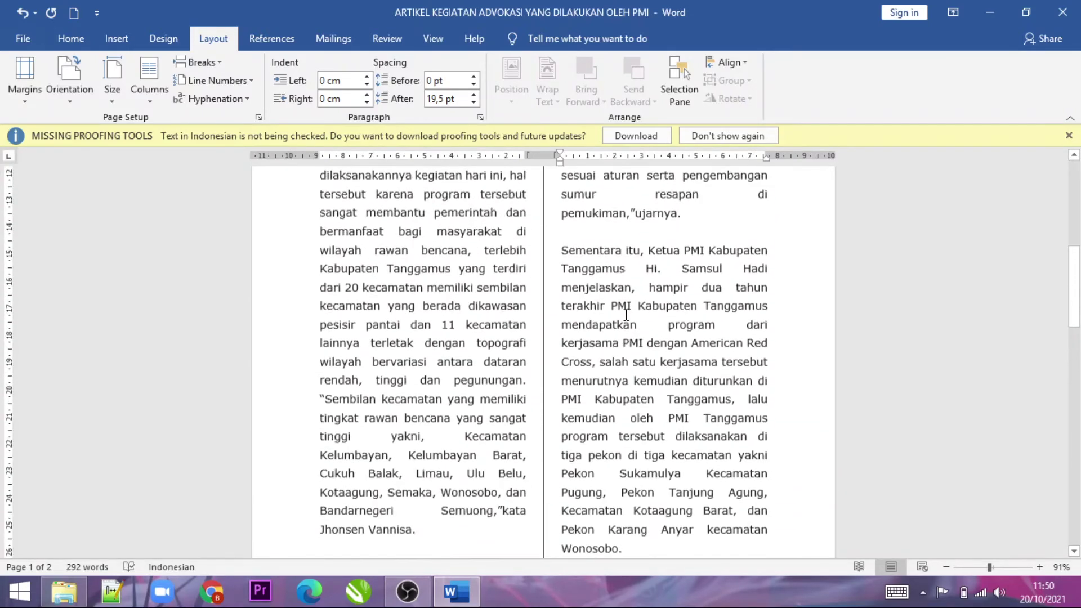
{"action": "scroll", "coordinate": [625, 315], "scroll_direction": "up", "scroll_amount": 3}
{"action": "scroll", "coordinate": [626, 315], "scroll_direction": "up", "scroll_amount": 4}
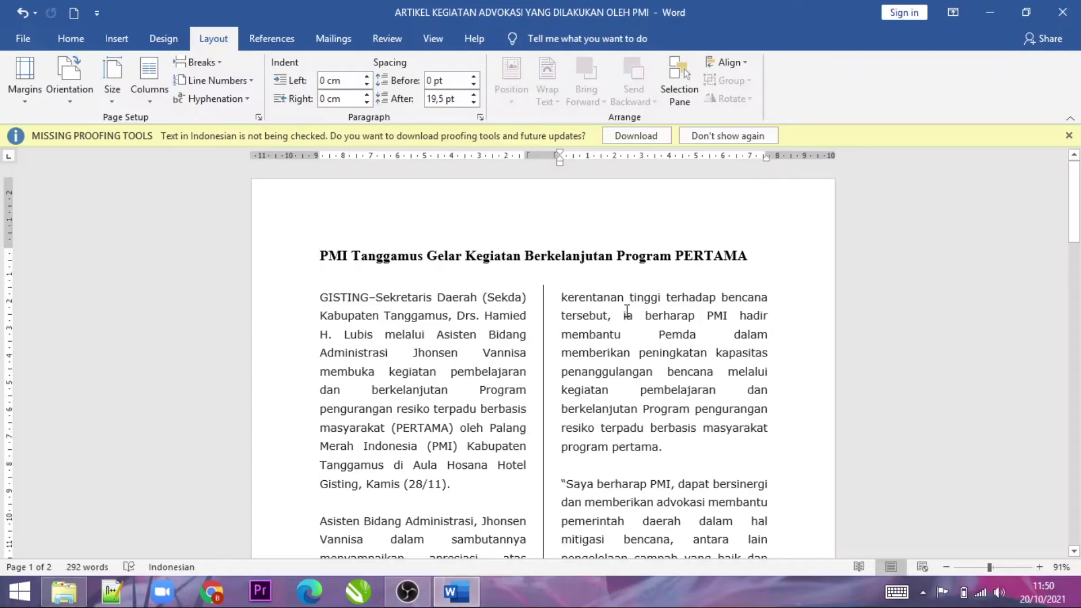
Look over the article, then select the opening letter G of GISTING
{"action": "scroll", "coordinate": [626, 312], "scroll_direction": "down", "scroll_amount": 2}
{"action": "scroll", "coordinate": [627, 311], "scroll_direction": "down", "scroll_amount": 2}
{"action": "scroll", "coordinate": [627, 312], "scroll_direction": "down", "scroll_amount": 2}
{"action": "scroll", "coordinate": [625, 310], "scroll_direction": "down", "scroll_amount": 4}
{"action": "scroll", "coordinate": [625, 310], "scroll_direction": "up", "scroll_amount": 4}
{"action": "scroll", "coordinate": [625, 310], "scroll_direction": "up", "scroll_amount": 4}
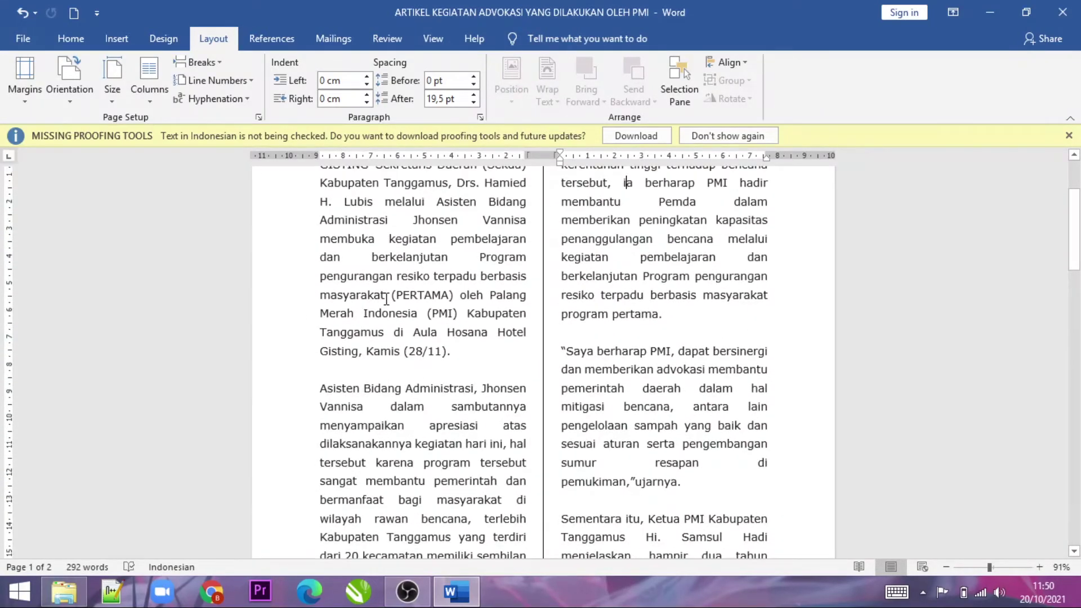
{"action": "scroll", "coordinate": [386, 299], "scroll_direction": "up", "scroll_amount": 3}
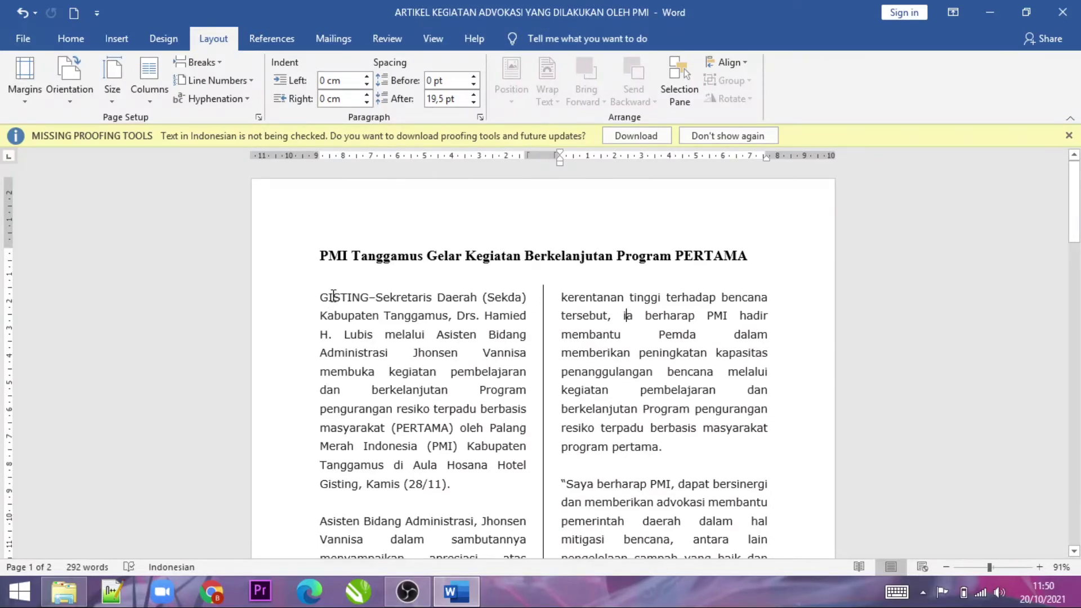
{"action": "left_click_drag", "start_coordinate": [327, 297], "coordinate": [320, 297]}
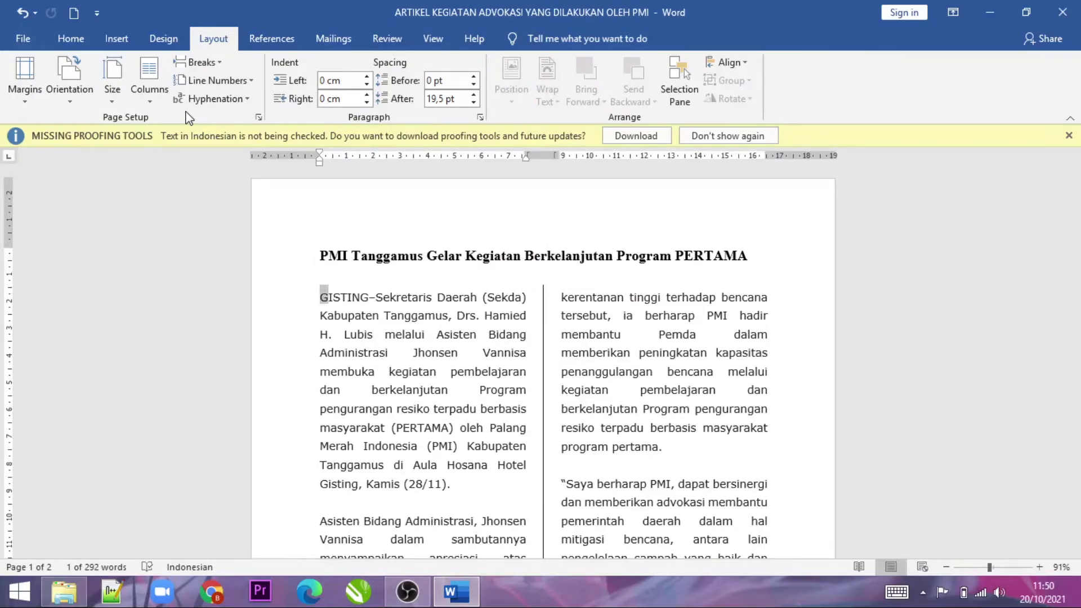
{"action": "left_click", "coordinate": [116, 38]}
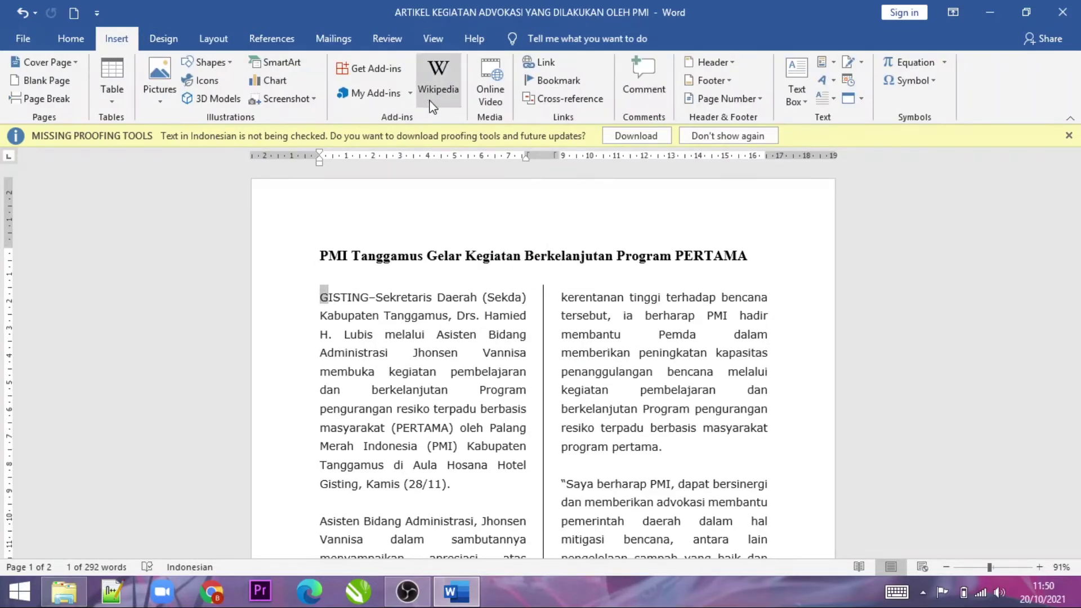
Make the opening G a Dropped capital spanning 3 lines, 0,5 cm from the text
{"action": "left_click", "coordinate": [824, 105]}
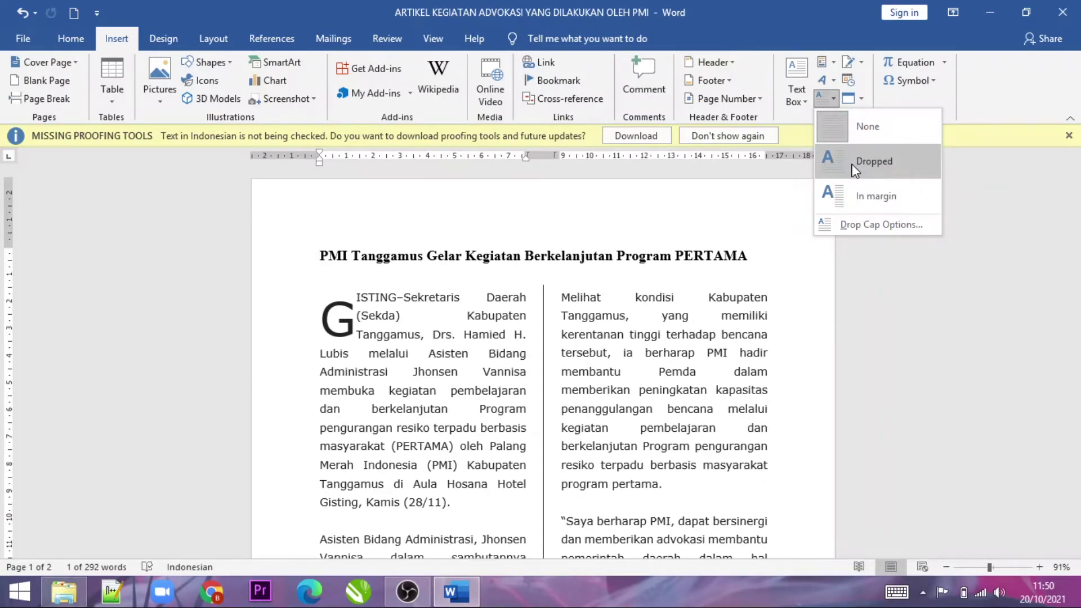
{"action": "left_click", "coordinate": [880, 226]}
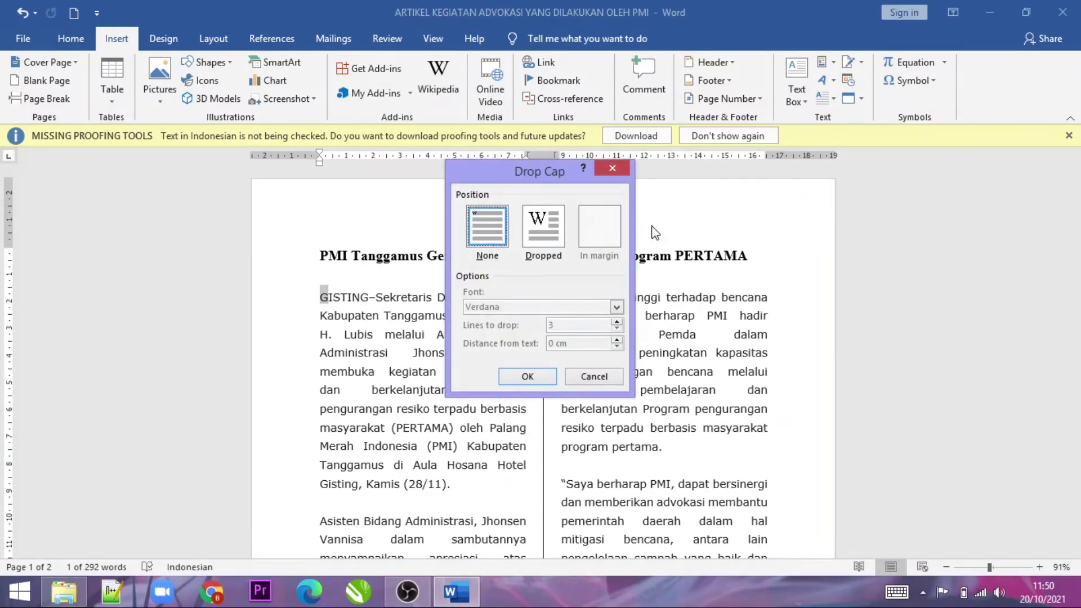
{"action": "left_click", "coordinate": [550, 237]}
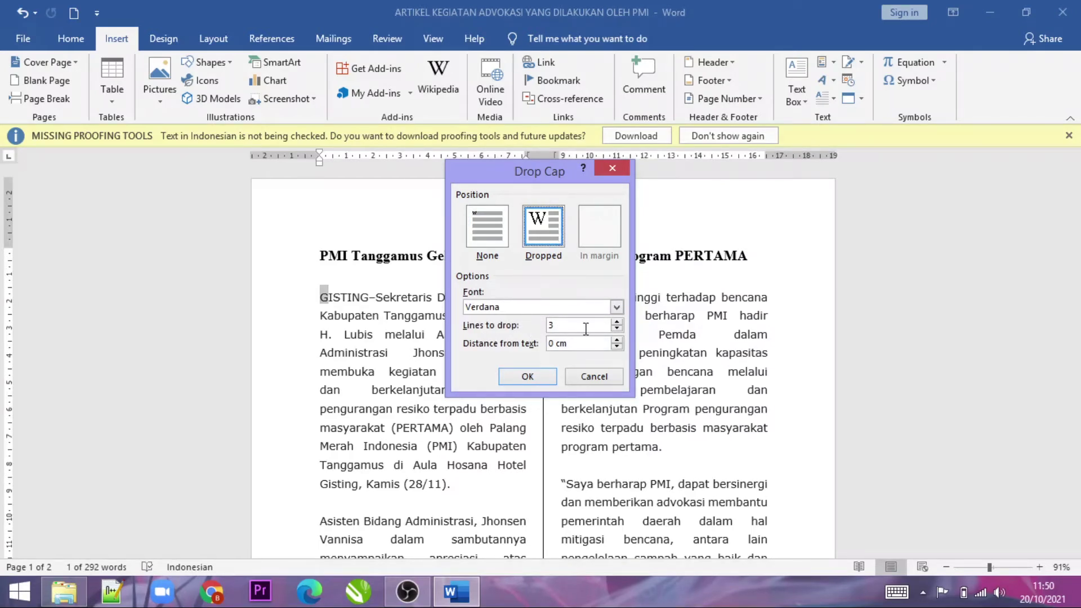
{"action": "left_click", "coordinate": [617, 330]}
{"action": "left_click", "coordinate": [618, 340]}
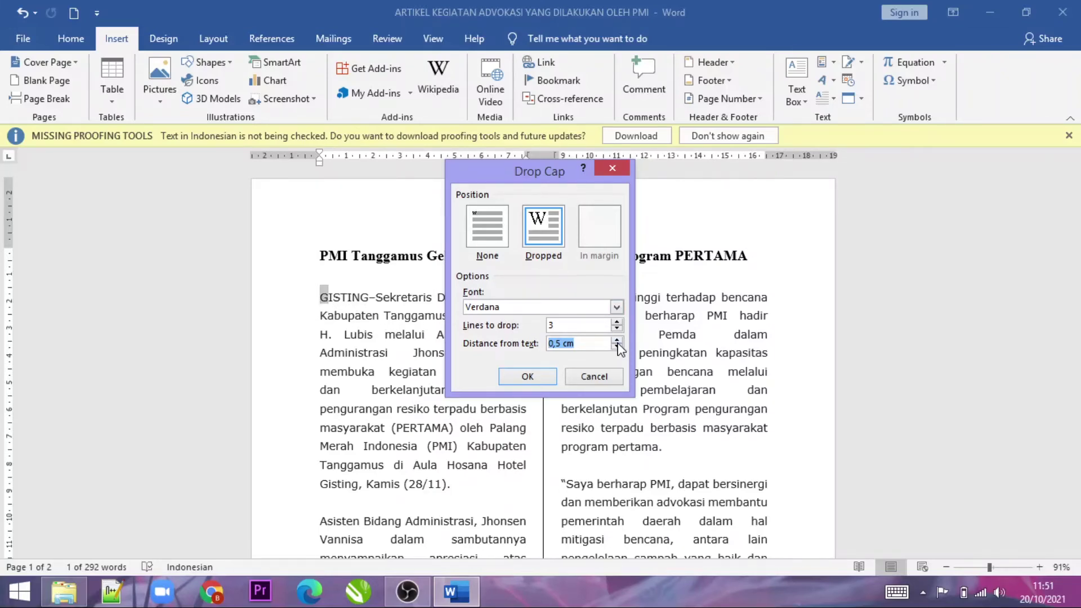
{"action": "left_click", "coordinate": [527, 377]}
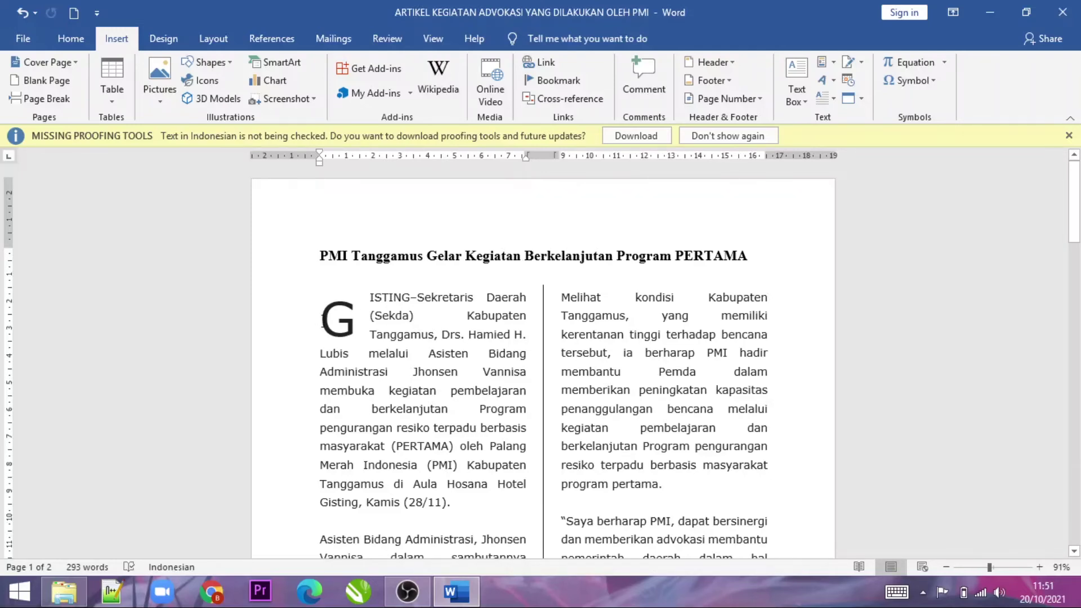
{"action": "left_click", "coordinate": [350, 319]}
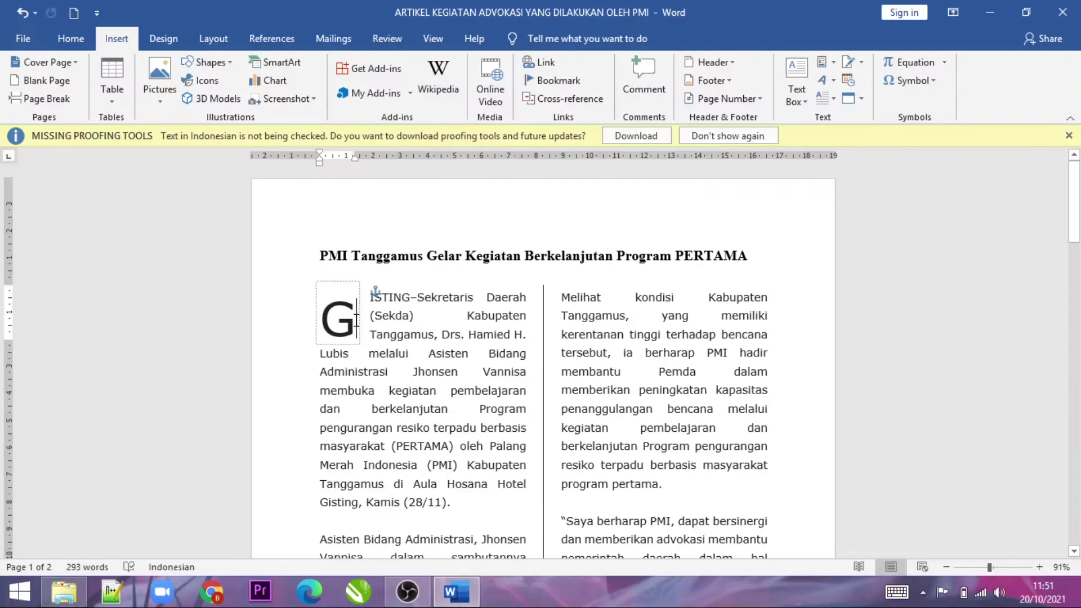
Enlarge the dropped capital G to font size 55
{"action": "double_click", "coordinate": [355, 318]}
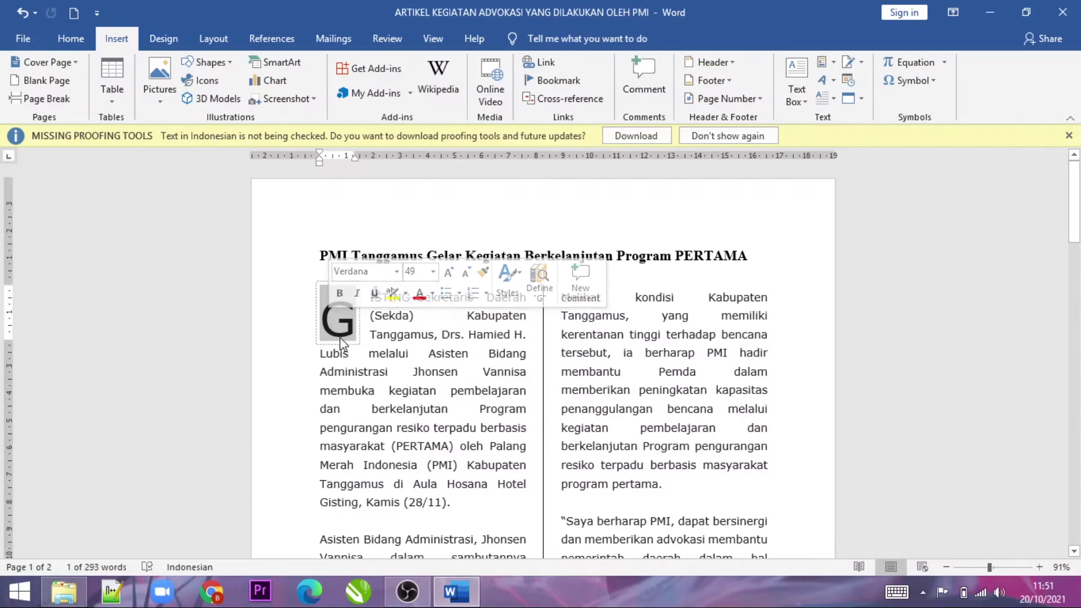
{"action": "left_click", "coordinate": [354, 323]}
{"action": "double_click", "coordinate": [338, 326]}
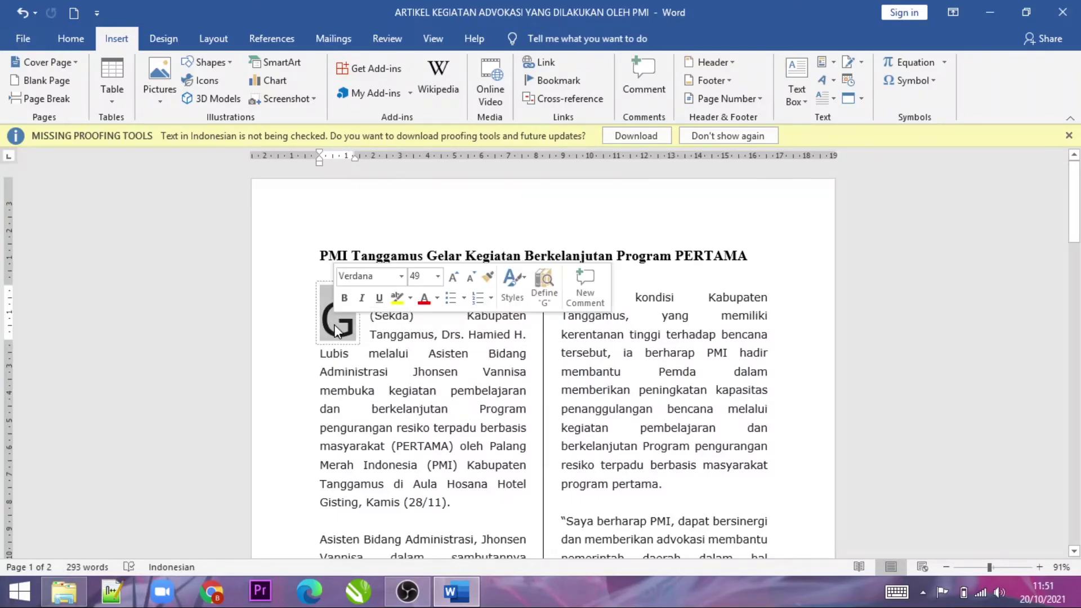
{"action": "left_click", "coordinate": [429, 276]}
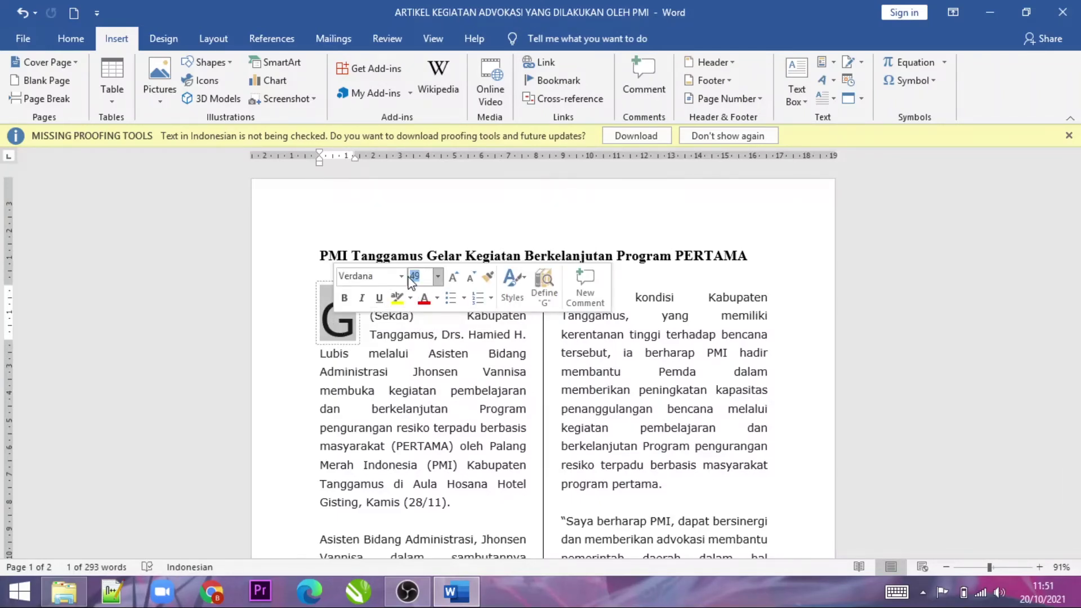
{"action": "type", "text": "55"}
{"action": "key", "text": "Return"}
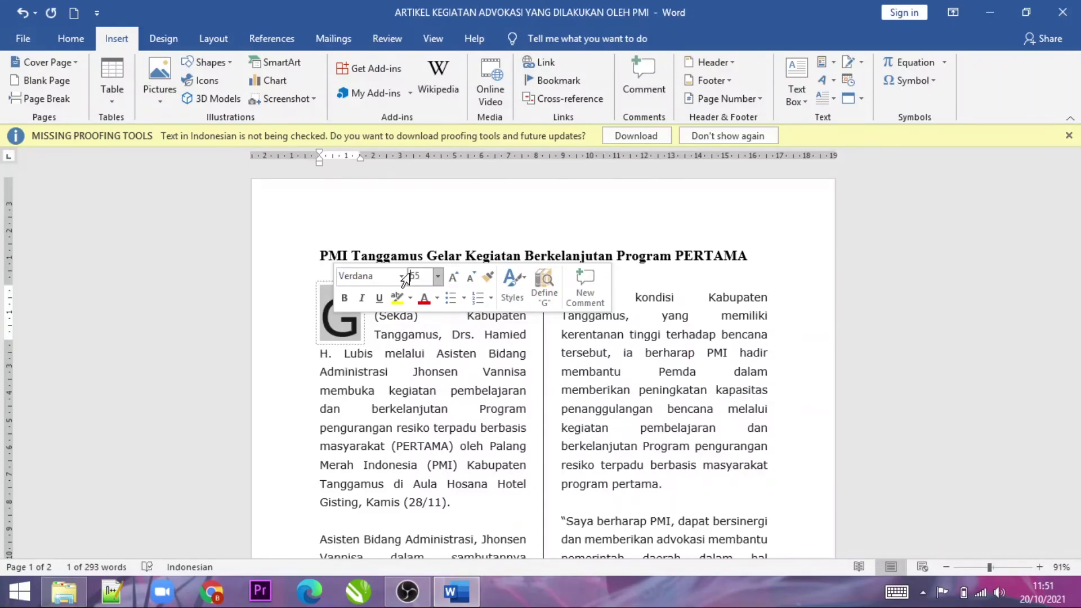
Select the dropped capital frame and undo the last change
{"action": "left_click", "coordinate": [306, 327]}
{"action": "left_click", "coordinate": [289, 332]}
{"action": "left_click", "coordinate": [385, 338]}
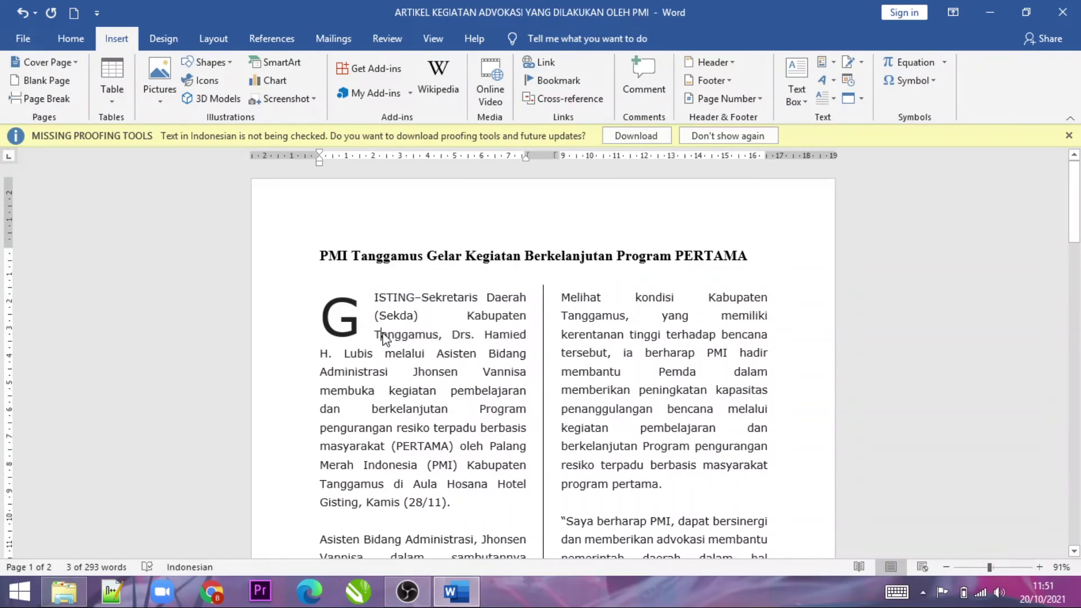
{"action": "left_click", "coordinate": [329, 307]}
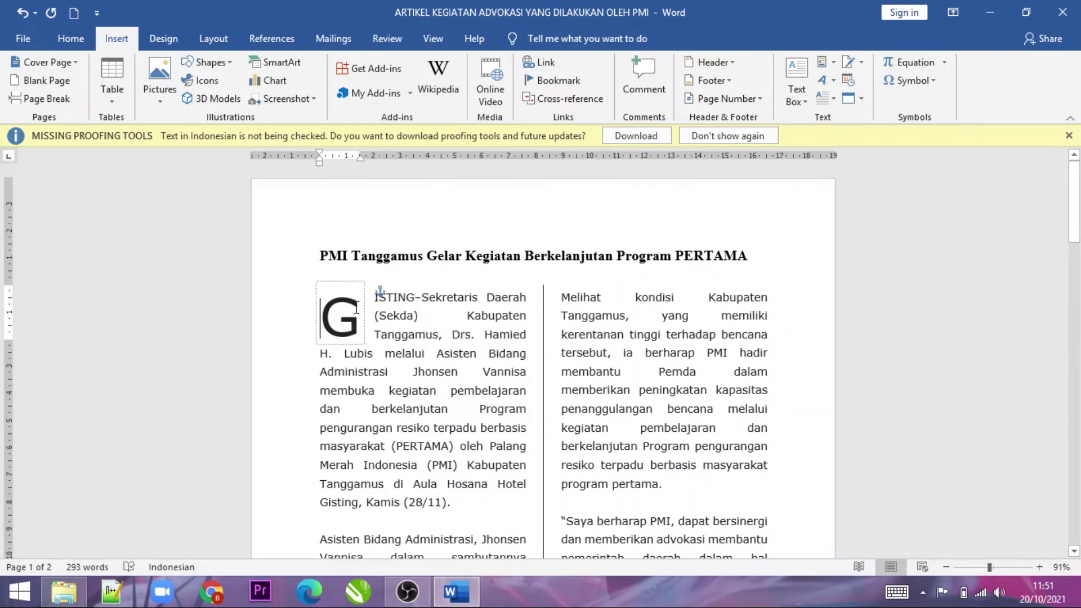
{"action": "left_click", "coordinate": [263, 300]}
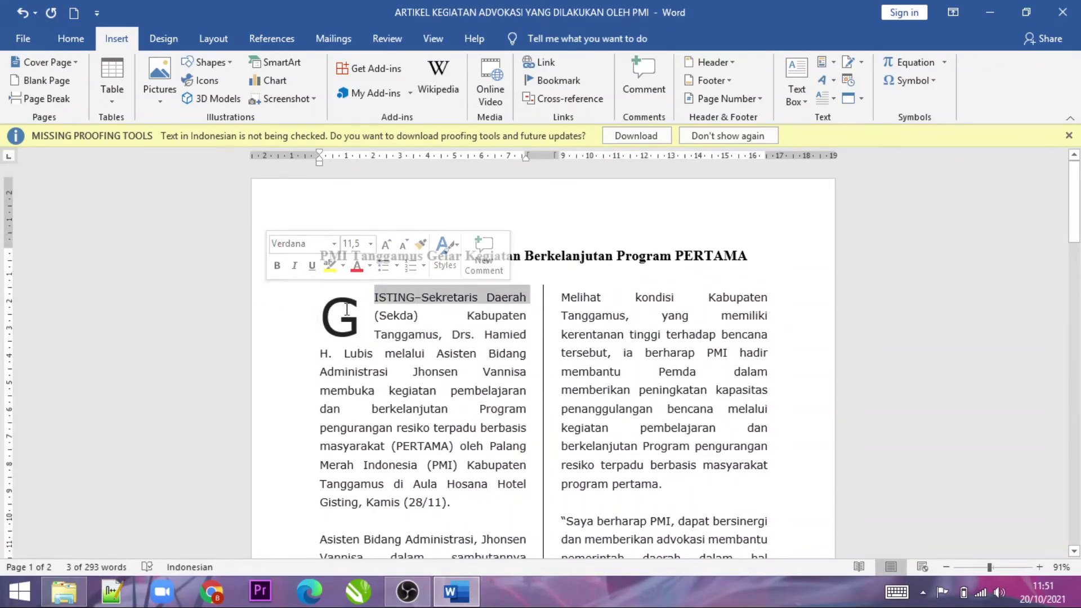
{"action": "left_click", "coordinate": [362, 302]}
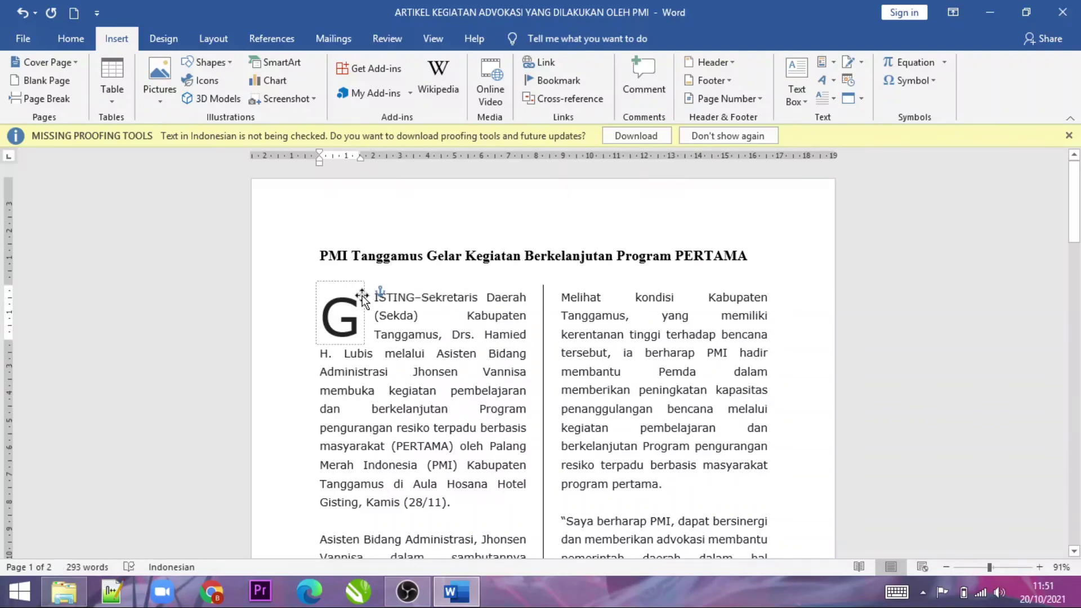
{"action": "left_click", "coordinate": [362, 299]}
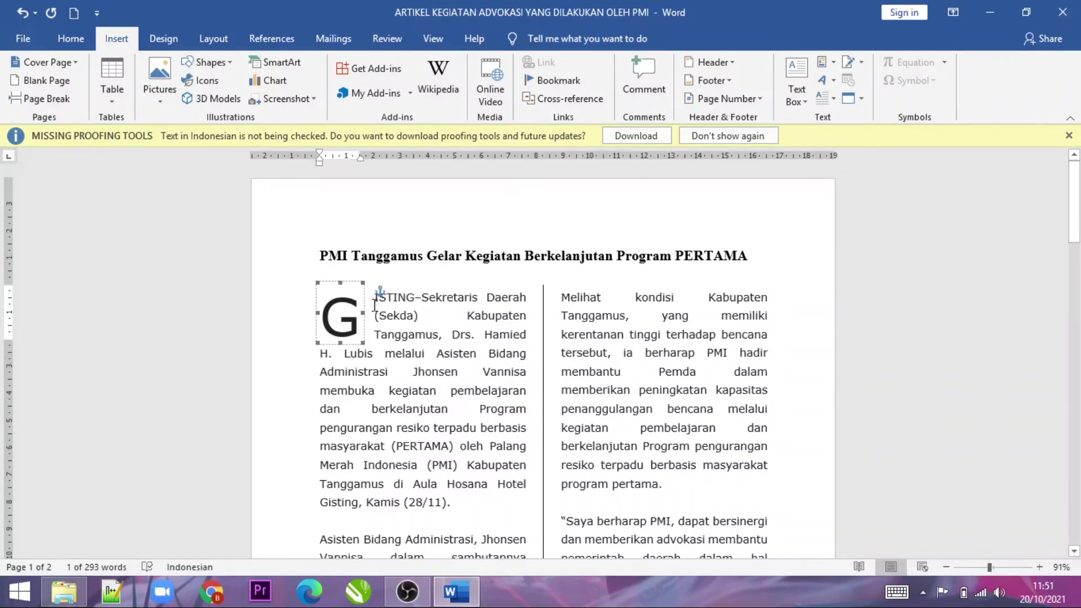
{"action": "key", "text": "ctrl+z"}
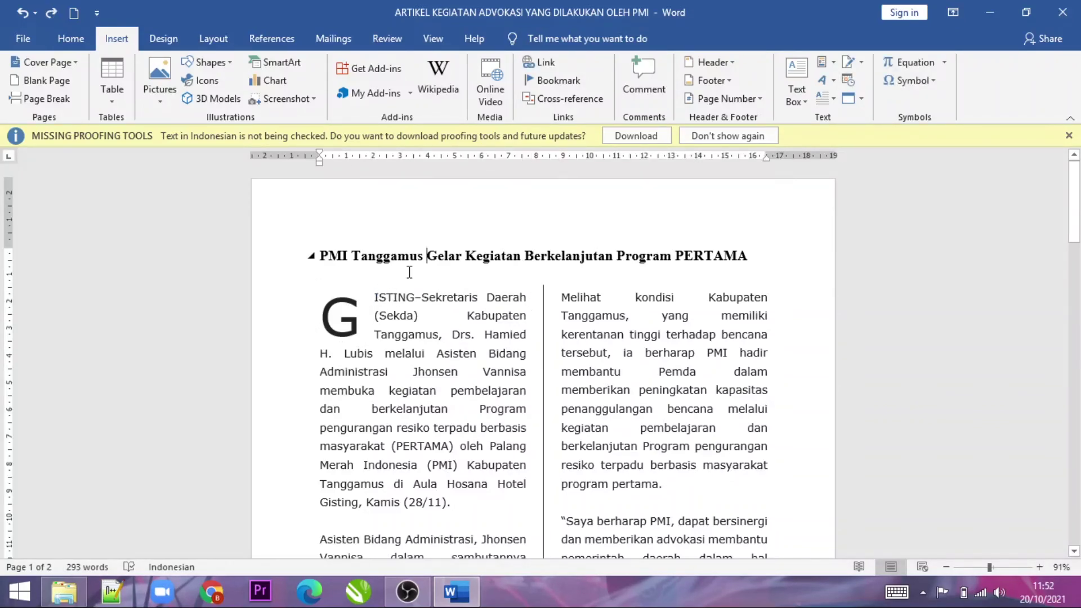